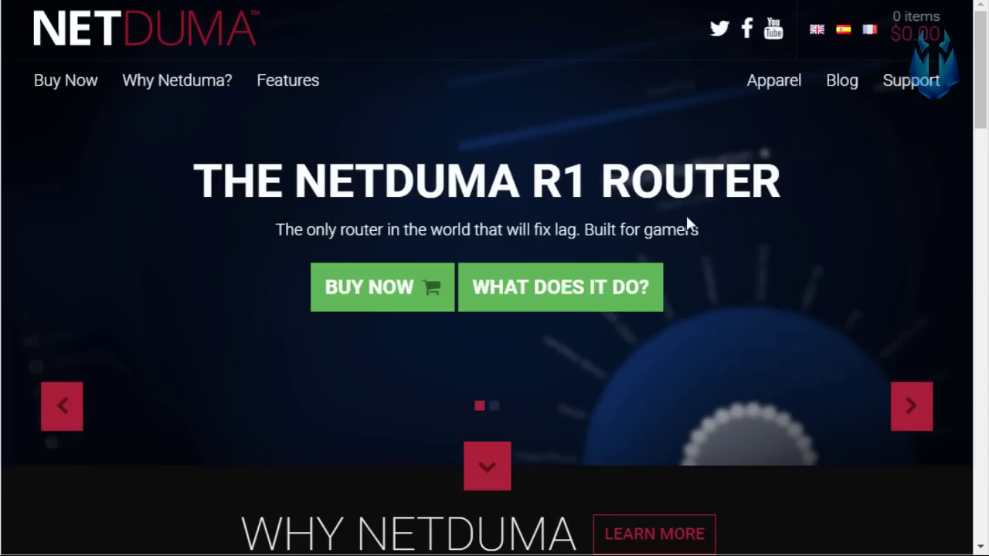
Step: Look through the Netduma R1 homepage, including the Why Netduma audience tiles and the Our Features section
{"action": "scroll", "coordinate": [735, 333], "scroll_direction": "down", "scroll_amount": 5}
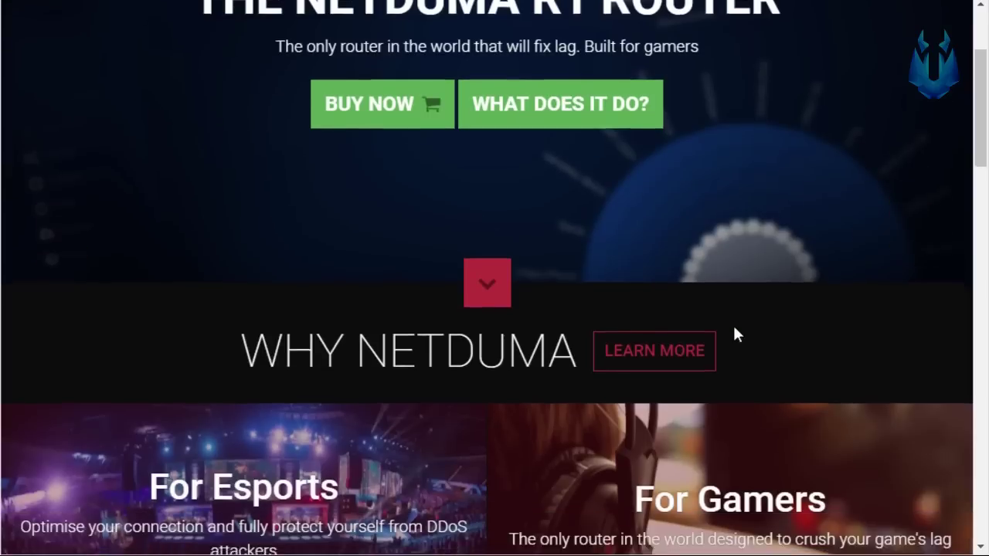
{"action": "scroll", "coordinate": [892, 374], "scroll_direction": "down", "scroll_amount": 7}
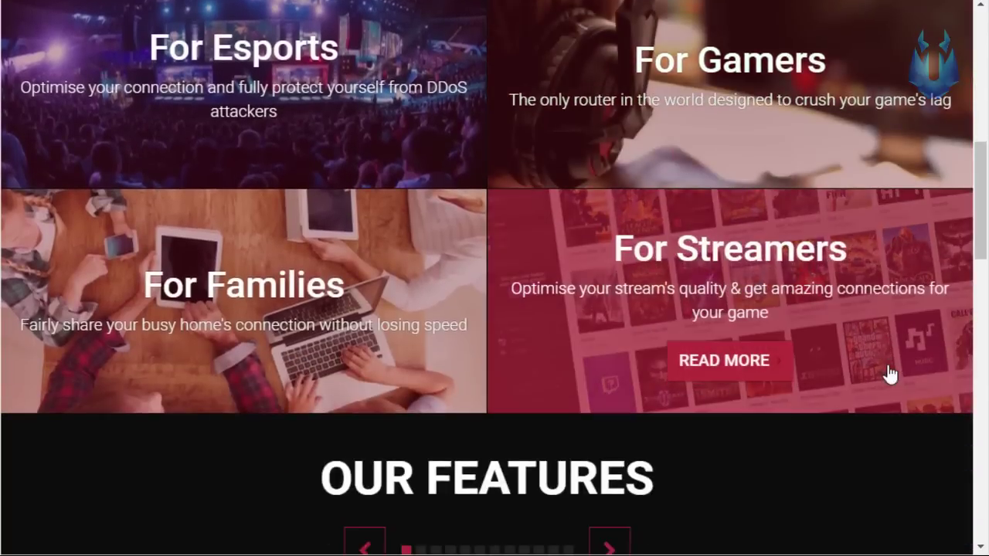
{"action": "scroll", "coordinate": [881, 370], "scroll_direction": "down", "scroll_amount": 6}
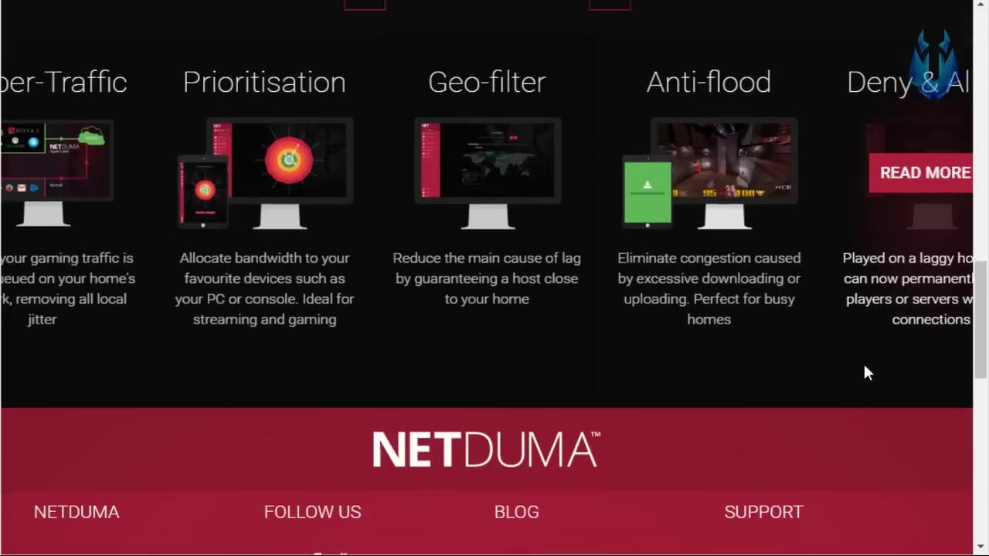
{"action": "scroll", "coordinate": [863, 373], "scroll_direction": "up", "scroll_amount": 19}
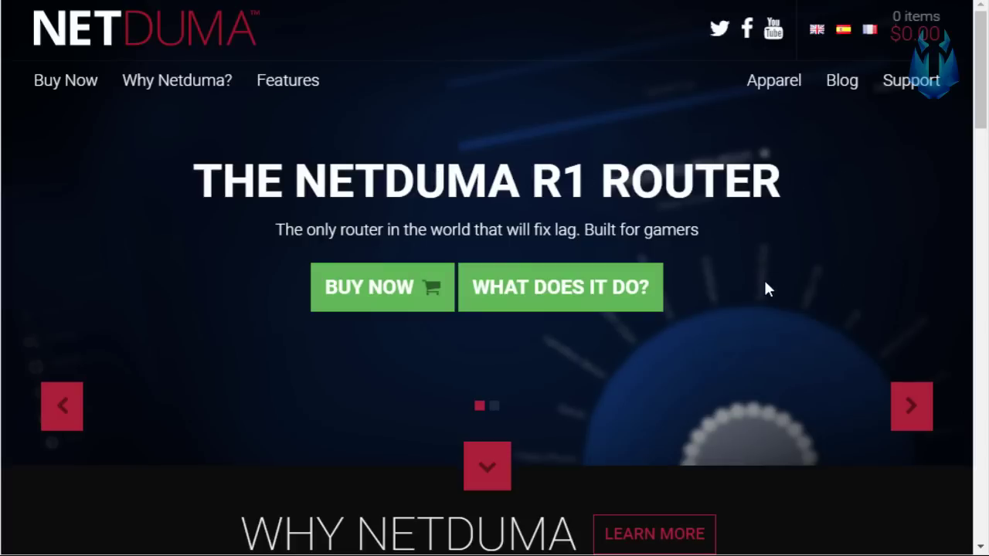
{"action": "scroll", "coordinate": [765, 284], "scroll_direction": "down", "scroll_amount": 5}
{"action": "scroll", "coordinate": [765, 284], "scroll_direction": "up", "scroll_amount": 5}
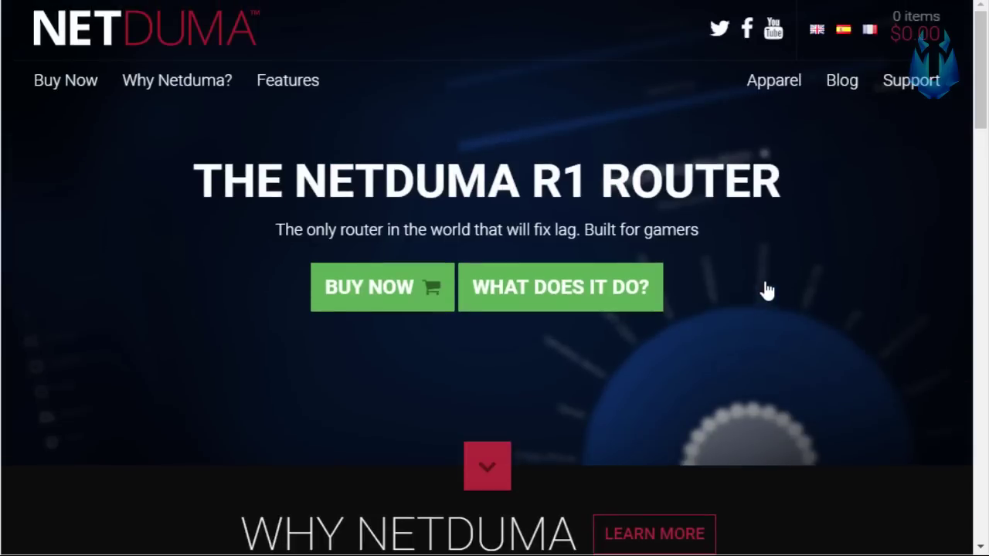
{"action": "mouse_move", "coordinate": [767, 289]}
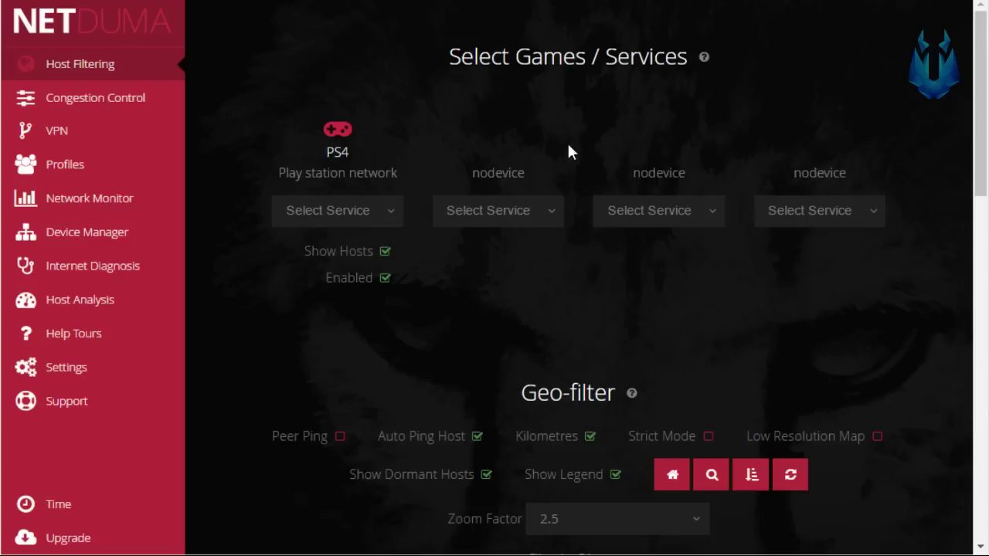
Step: Reload the Host Filtering page and set the Geo-filter's Filter by Distance to 1308 km
{"action": "scroll", "coordinate": [580, 162], "scroll_direction": "down", "scroll_amount": 5}
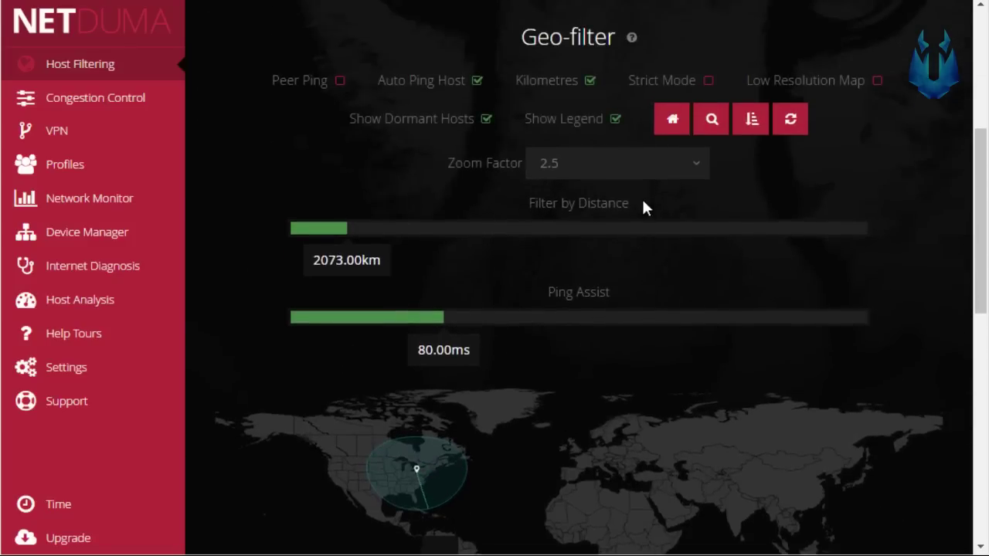
{"action": "left_click", "coordinate": [106, 71]}
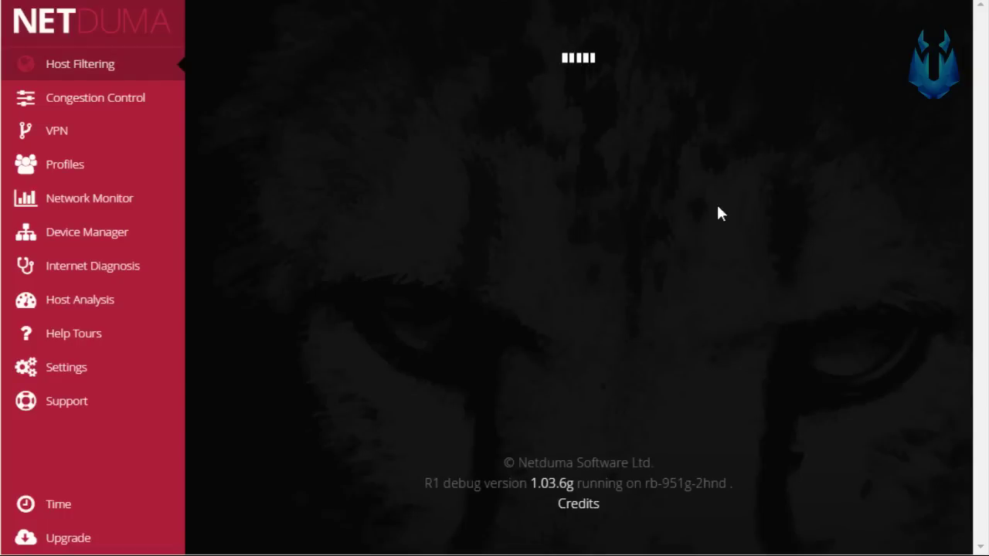
{"action": "scroll", "coordinate": [722, 218], "scroll_direction": "down", "scroll_amount": 6}
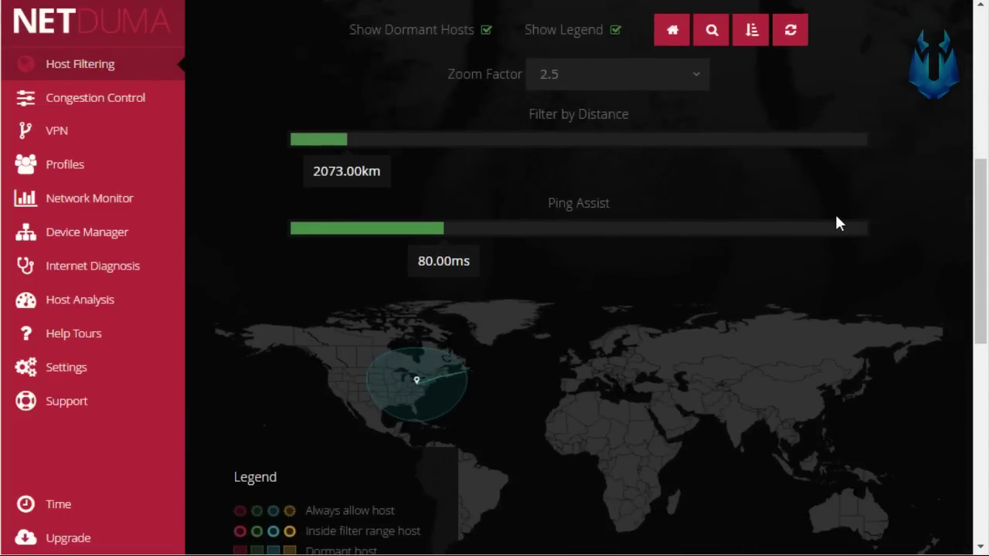
{"action": "scroll", "coordinate": [839, 223], "scroll_direction": "down", "scroll_amount": 1}
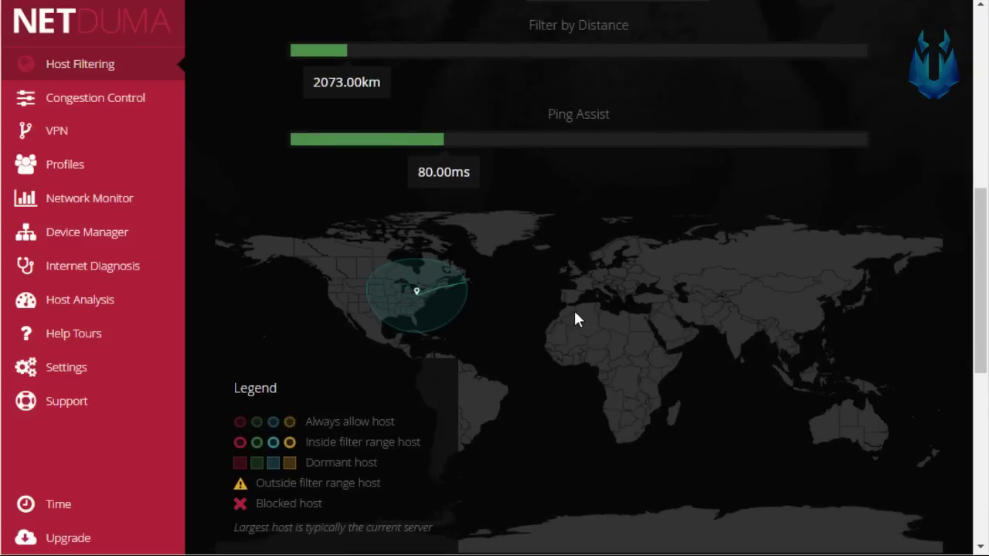
{"action": "scroll", "coordinate": [630, 228], "scroll_direction": "up", "scroll_amount": 1}
{"action": "scroll", "coordinate": [626, 302], "scroll_direction": "down", "scroll_amount": 1}
{"action": "left_click_drag", "start_coordinate": [347, 51], "coordinate": [340, 88]}
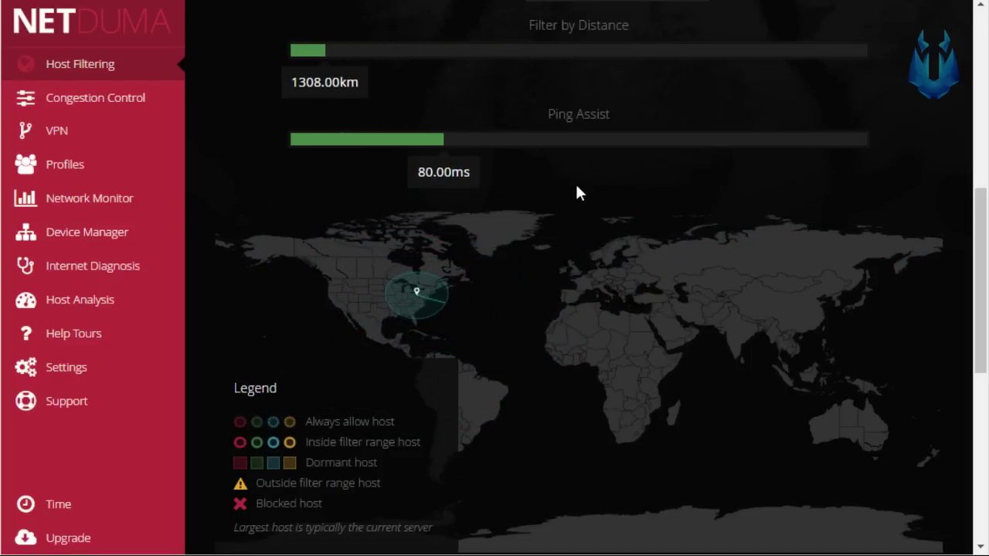
Step: Set the Geo-filter's Ping Assist to 108 ms and look at the Deny & Allow section below the map
{"action": "scroll", "coordinate": [580, 193], "scroll_direction": "down", "scroll_amount": 2}
{"action": "scroll", "coordinate": [580, 193], "scroll_direction": "up", "scroll_amount": 2}
{"action": "scroll", "coordinate": [576, 191], "scroll_direction": "up", "scroll_amount": 1}
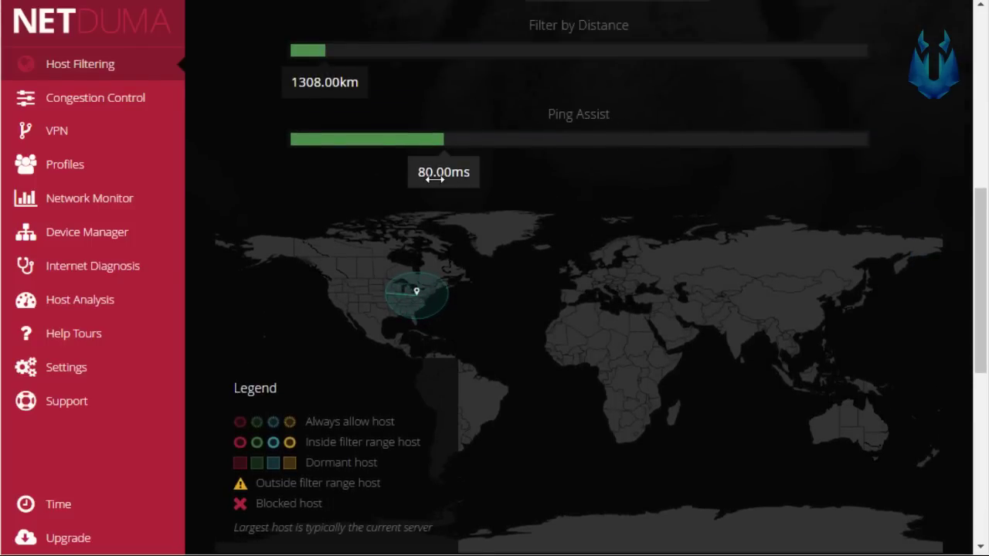
{"action": "left_click_drag", "start_coordinate": [433, 177], "coordinate": [498, 177]}
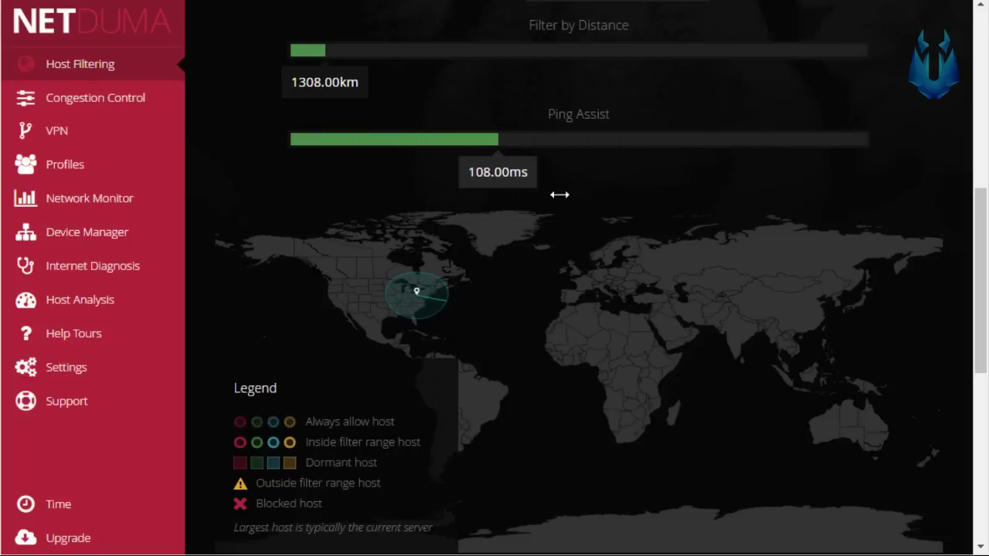
{"action": "scroll", "coordinate": [589, 216], "scroll_direction": "down", "scroll_amount": 5}
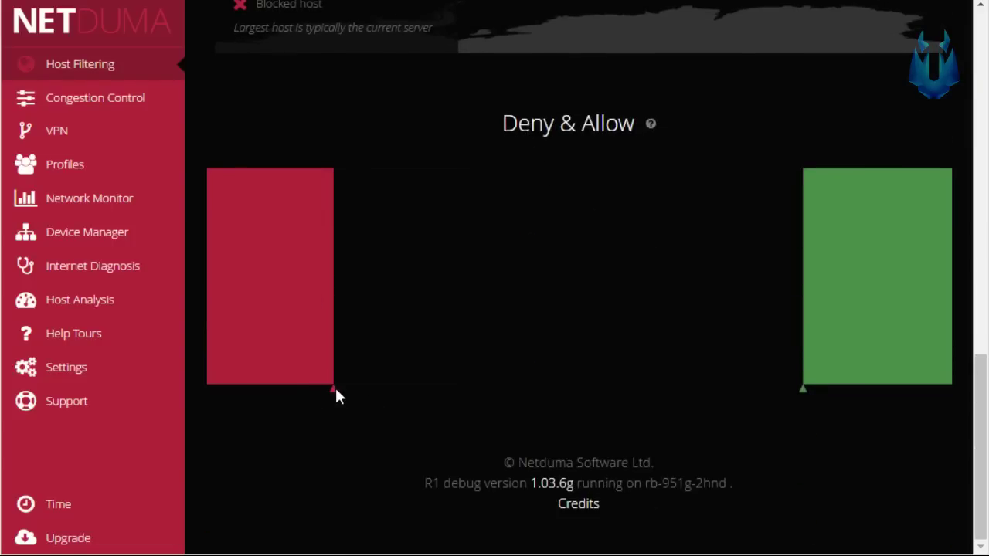
{"action": "left_click_drag", "start_coordinate": [337, 396], "coordinate": [390, 398]}
Step: Set the Geo-filter's Filter by Distance to 2441 km and Ping Assist to 80 ms
{"action": "scroll", "coordinate": [568, 398], "scroll_direction": "up", "scroll_amount": 6}
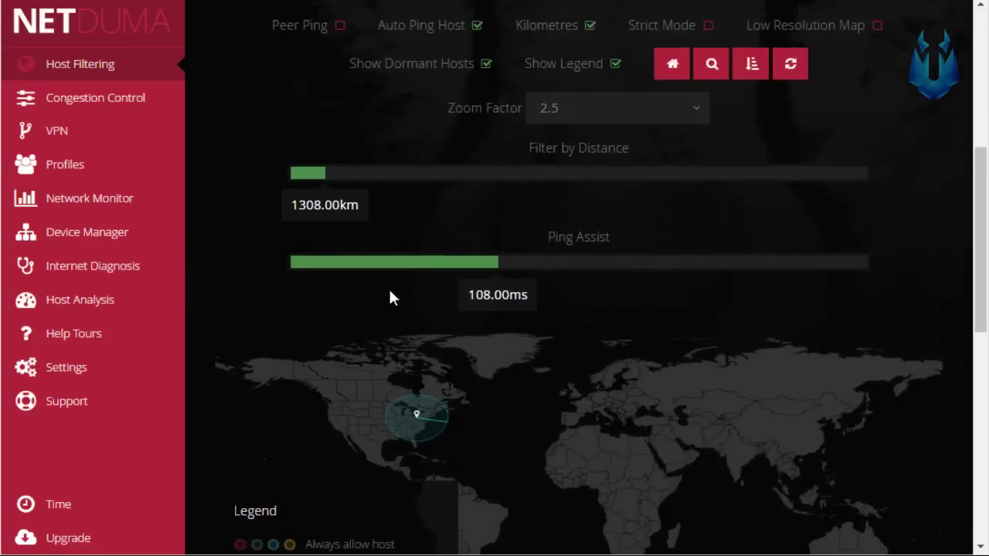
{"action": "left_click_drag", "start_coordinate": [330, 211], "coordinate": [396, 212]}
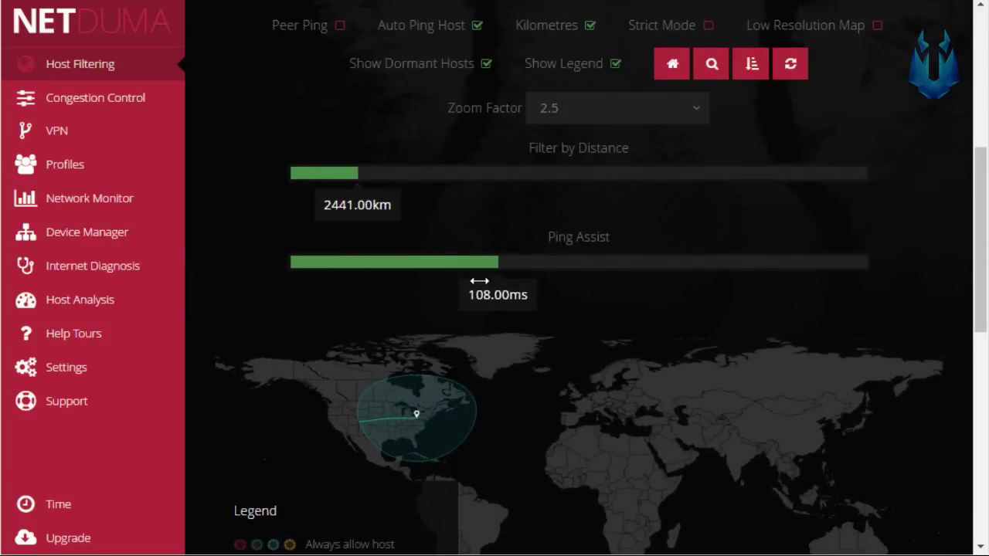
{"action": "left_click_drag", "start_coordinate": [512, 297], "coordinate": [468, 297]}
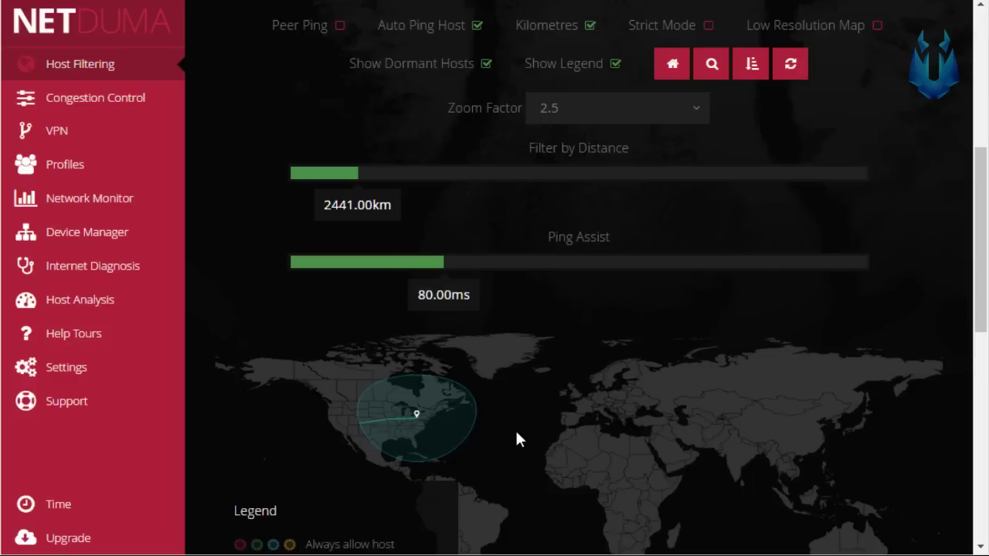
Step: Open Congestion Control and try different upload prioritisation shares, ending with 24 for the PS4 and 21 for the PC
{"action": "left_click", "coordinate": [147, 111]}
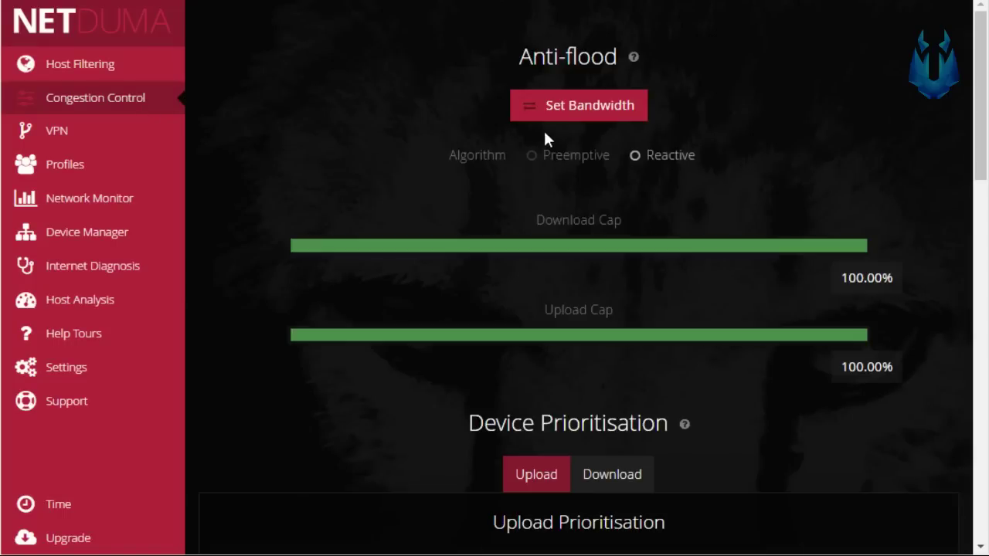
{"action": "scroll", "coordinate": [727, 155], "scroll_direction": "down", "scroll_amount": 8}
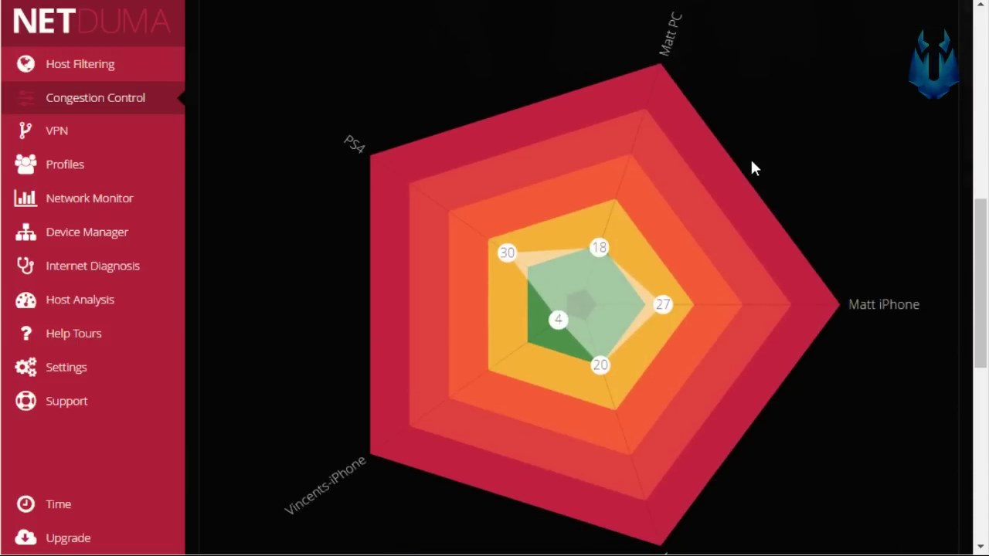
{"action": "left_click_drag", "start_coordinate": [592, 247], "coordinate": [639, 174]}
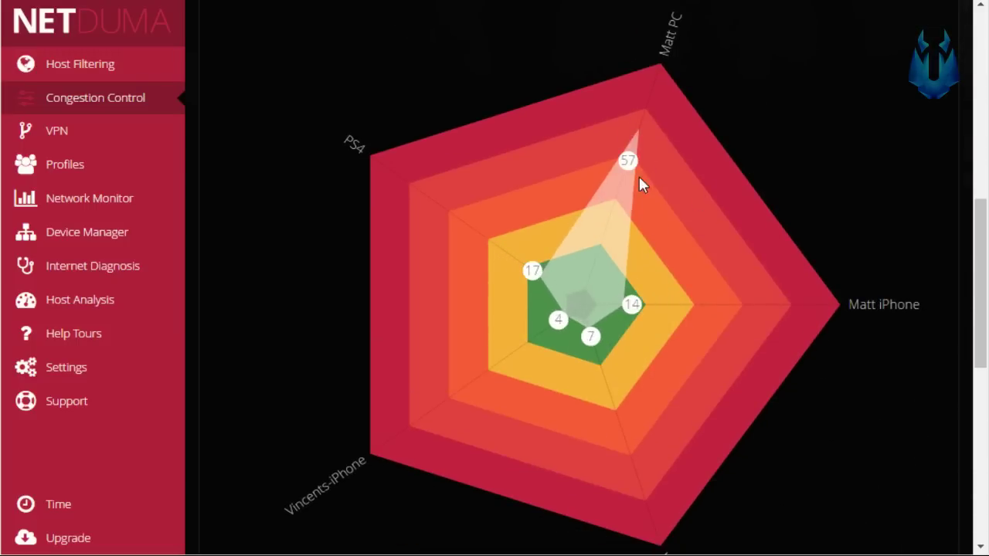
{"action": "left_click_drag", "start_coordinate": [631, 306], "coordinate": [656, 304]}
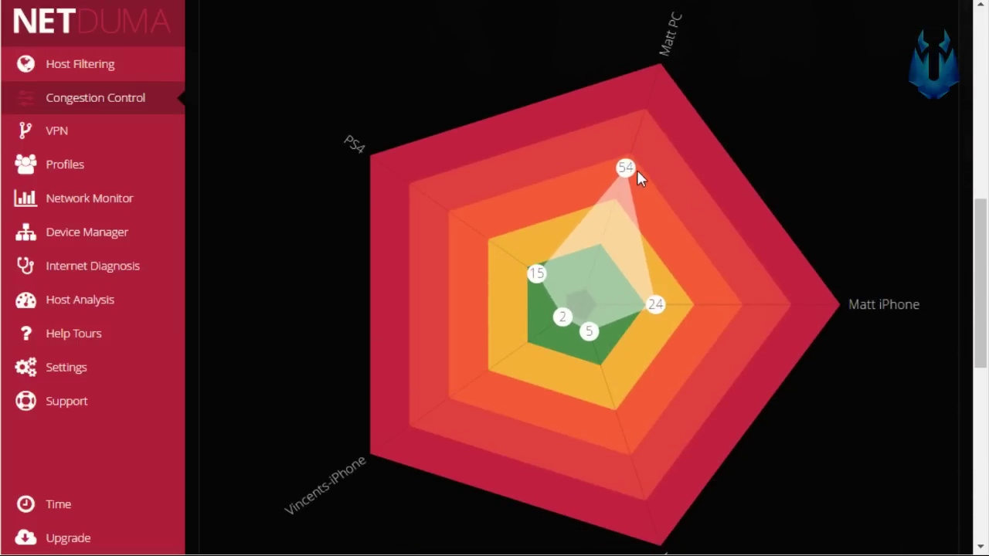
{"action": "left_click_drag", "start_coordinate": [627, 168], "coordinate": [607, 225]}
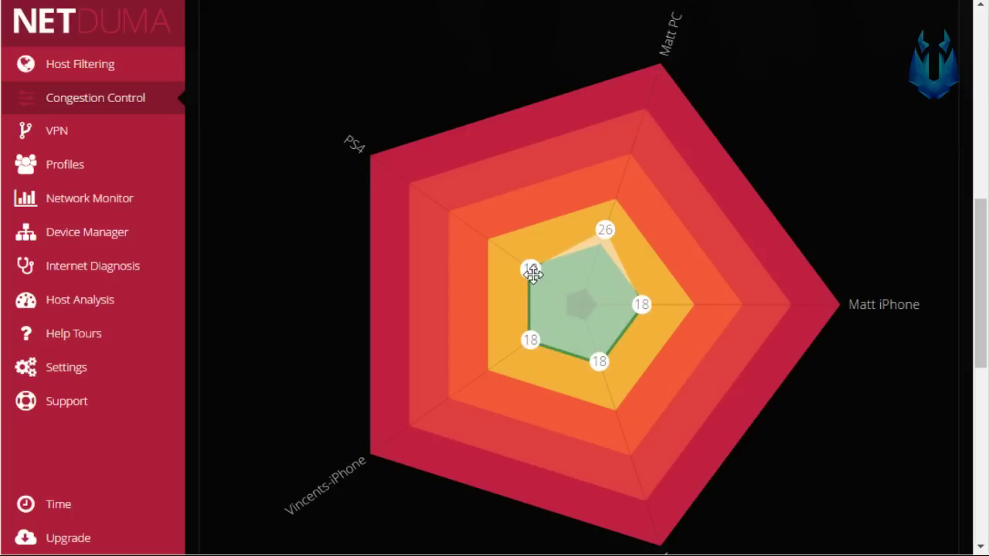
{"action": "left_click_drag", "start_coordinate": [533, 272], "coordinate": [520, 262]}
{"action": "left_click_drag", "start_coordinate": [605, 231], "coordinate": [601, 241]}
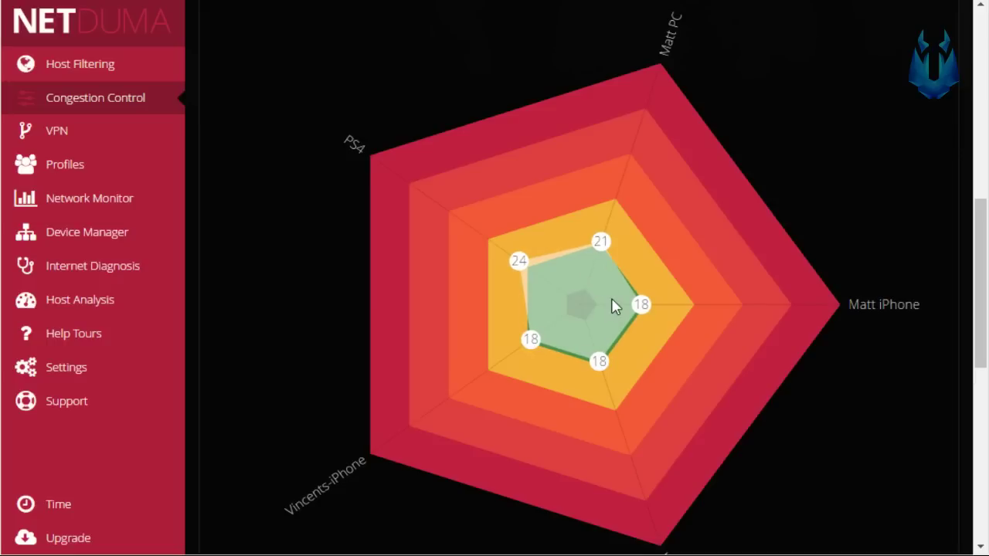
Step: View the Host Analysis history, and review the VPN page's enabled devices and connection settings after dismissing its notice
{"action": "left_click", "coordinate": [131, 308]}
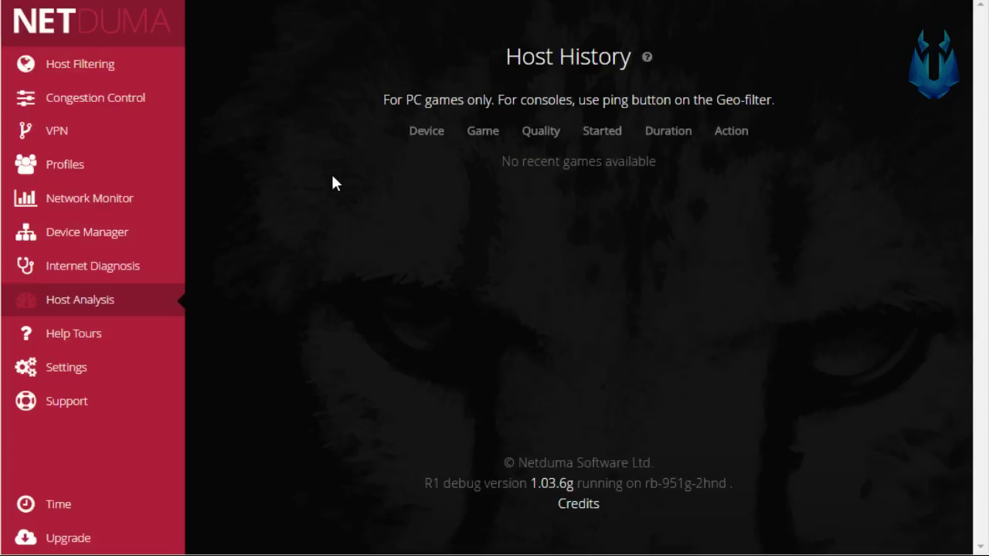
{"action": "left_click", "coordinate": [168, 132]}
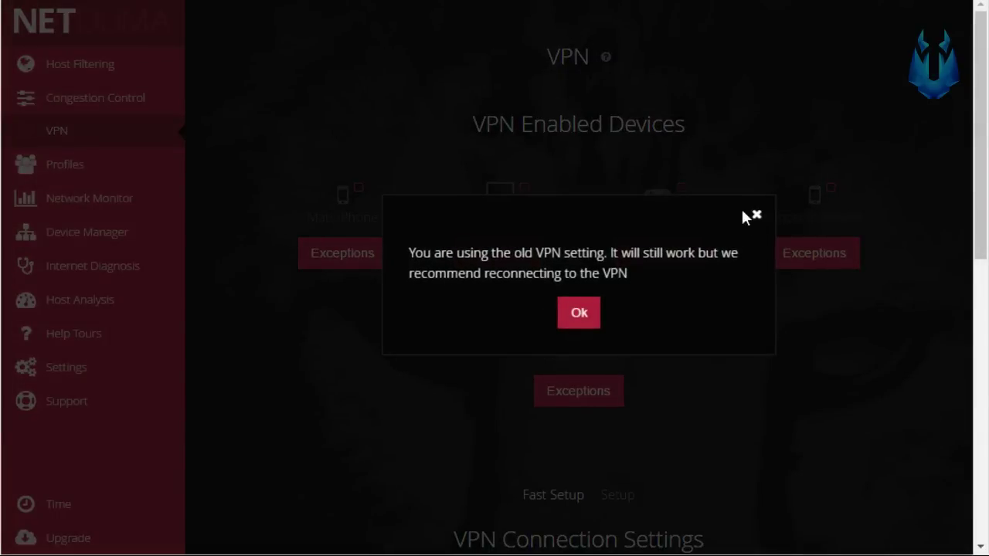
{"action": "left_click", "coordinate": [750, 213]}
{"action": "scroll", "coordinate": [773, 305], "scroll_direction": "down", "scroll_amount": 5}
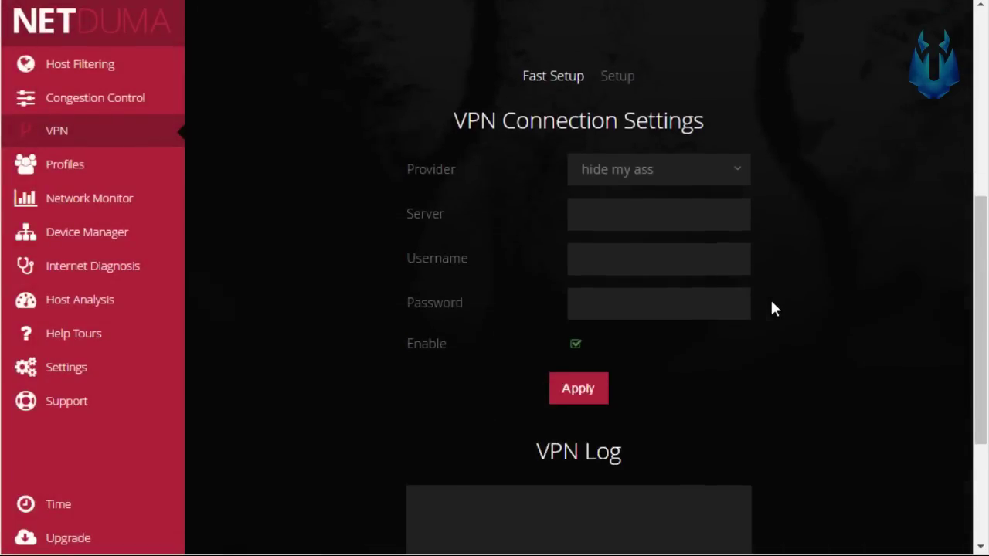
{"action": "scroll", "coordinate": [773, 308], "scroll_direction": "up", "scroll_amount": 7}
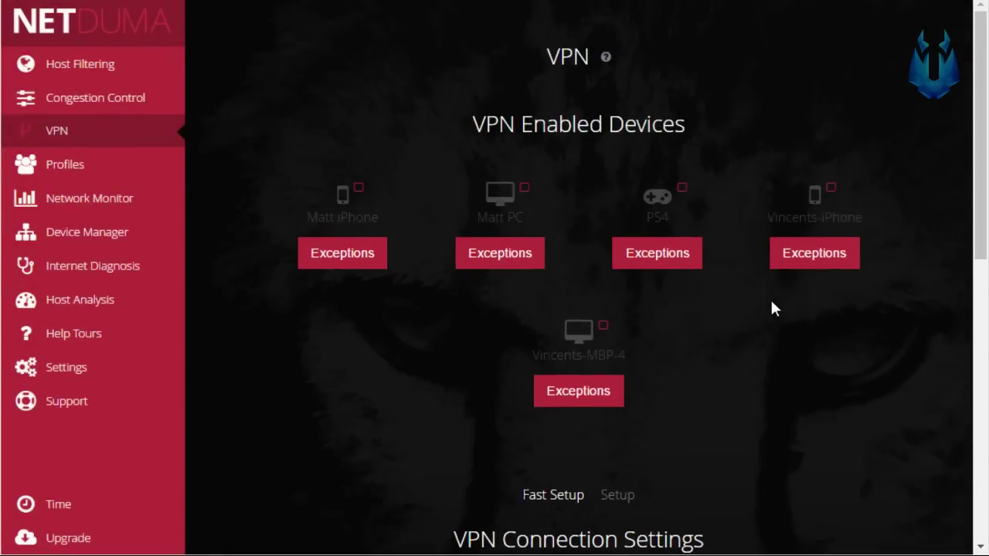
Step: Open the Network Monitor and examine its device list and the live download and upload usage graphs
{"action": "scroll", "coordinate": [773, 307], "scroll_direction": "down", "scroll_amount": 2}
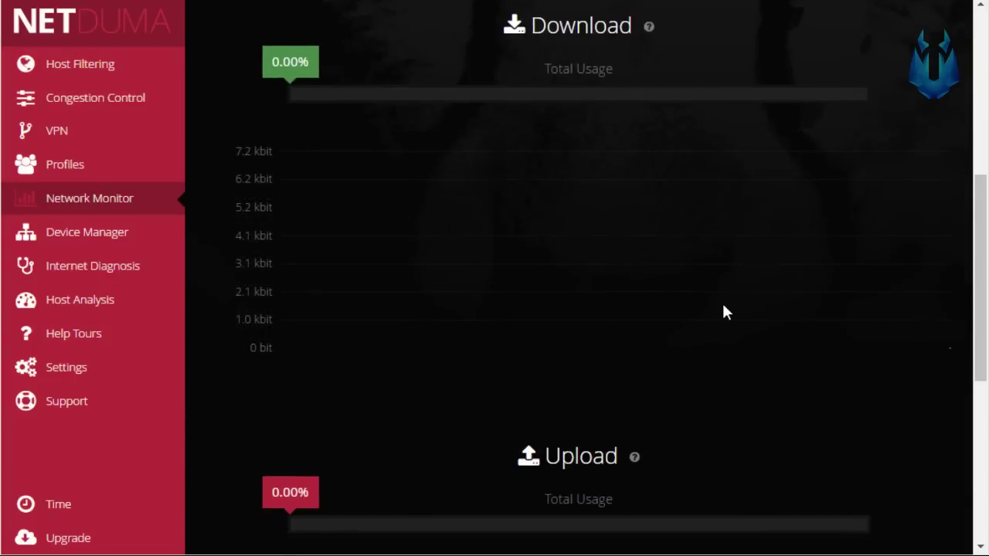
{"action": "scroll", "coordinate": [711, 283], "scroll_direction": "up", "scroll_amount": 2}
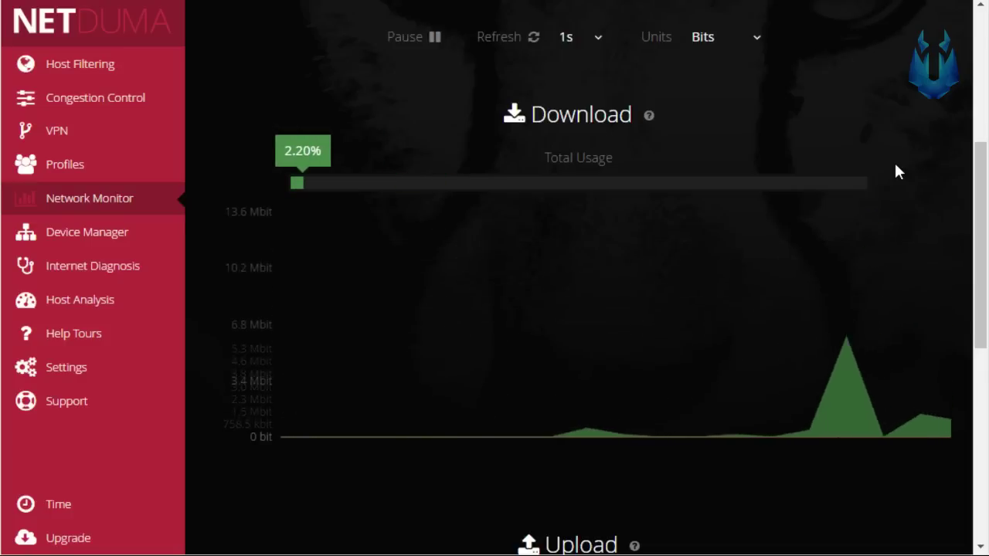
{"action": "scroll", "coordinate": [892, 193], "scroll_direction": "up", "scroll_amount": 1}
{"action": "scroll", "coordinate": [890, 217], "scroll_direction": "down", "scroll_amount": 7}
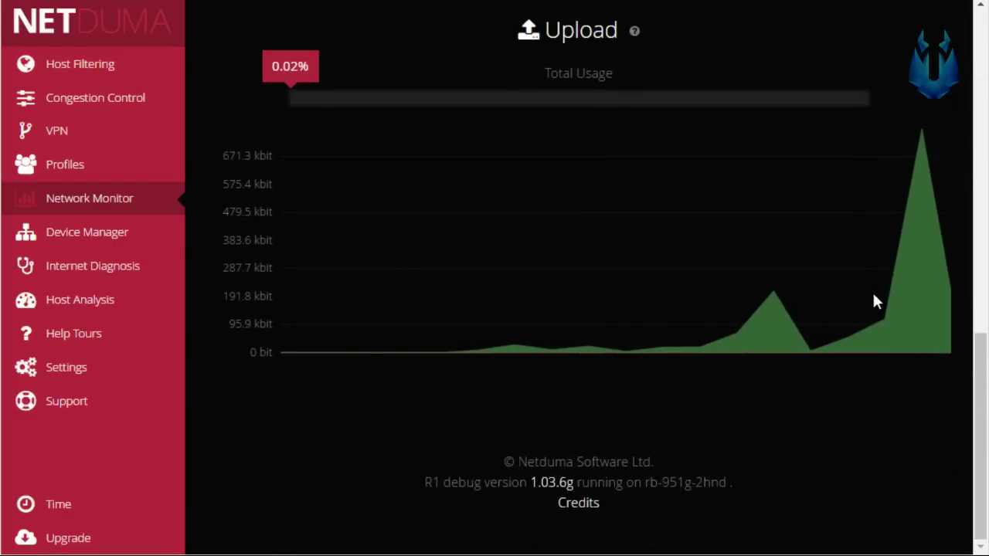
{"action": "scroll", "coordinate": [878, 302], "scroll_direction": "up", "scroll_amount": 10}
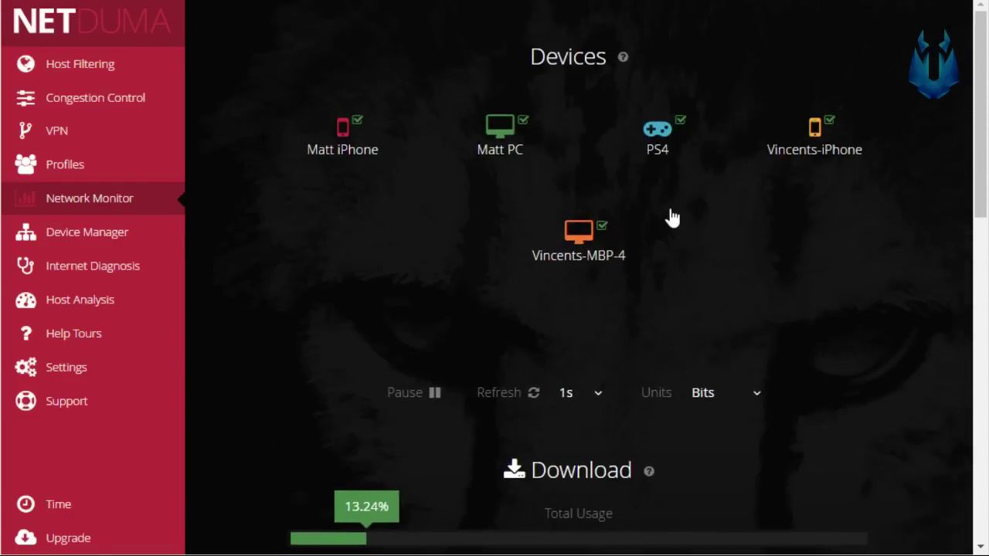
{"action": "scroll", "coordinate": [795, 260], "scroll_direction": "down", "scroll_amount": 7}
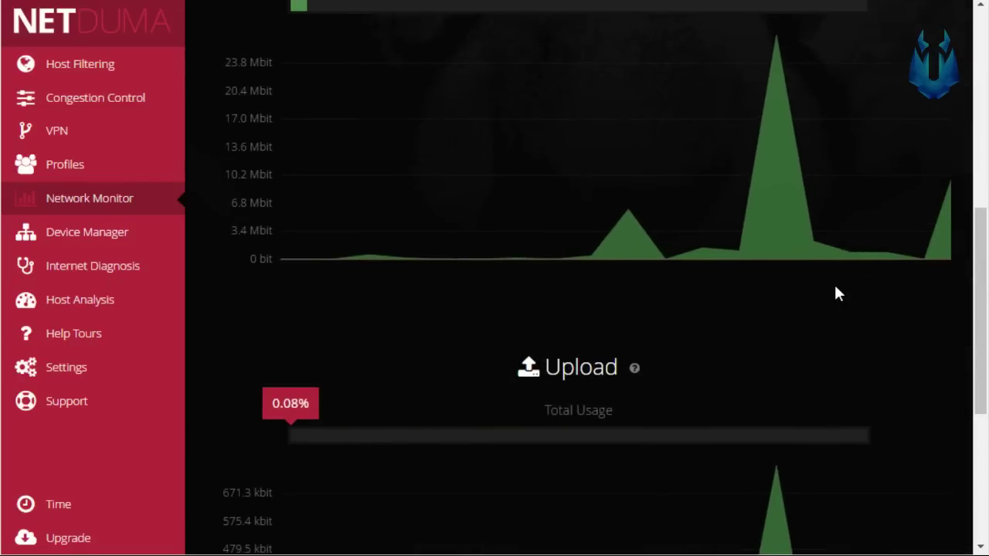
{"action": "scroll", "coordinate": [838, 288], "scroll_direction": "down", "scroll_amount": 3}
{"action": "scroll", "coordinate": [832, 375], "scroll_direction": "up", "scroll_amount": 2}
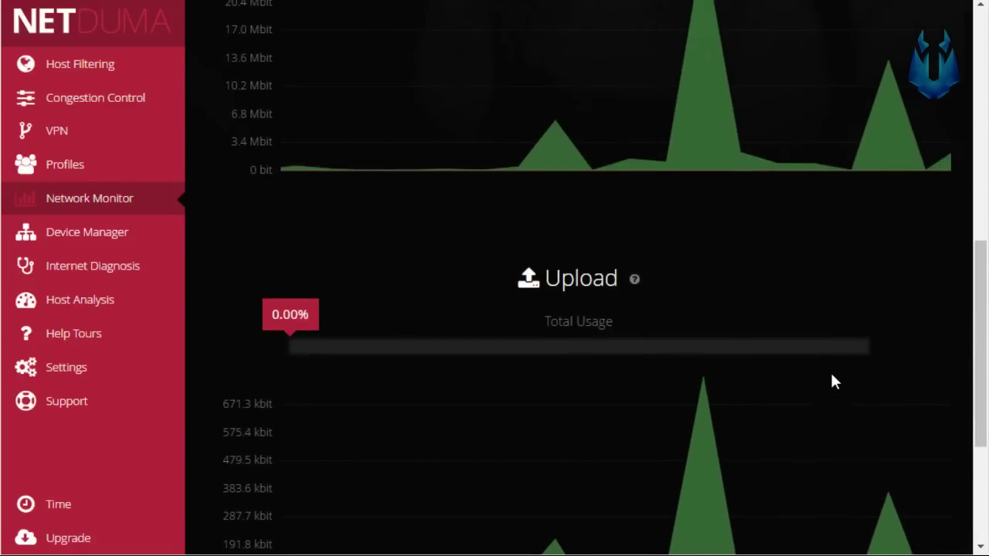
{"action": "scroll", "coordinate": [833, 376], "scroll_direction": "up", "scroll_amount": 3}
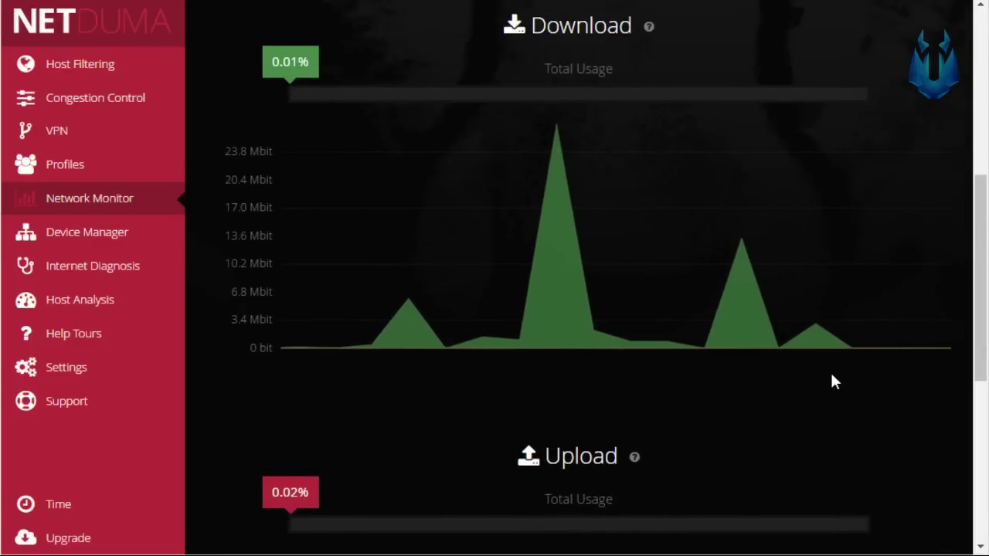
{"action": "scroll", "coordinate": [832, 376], "scroll_direction": "up", "scroll_amount": 1}
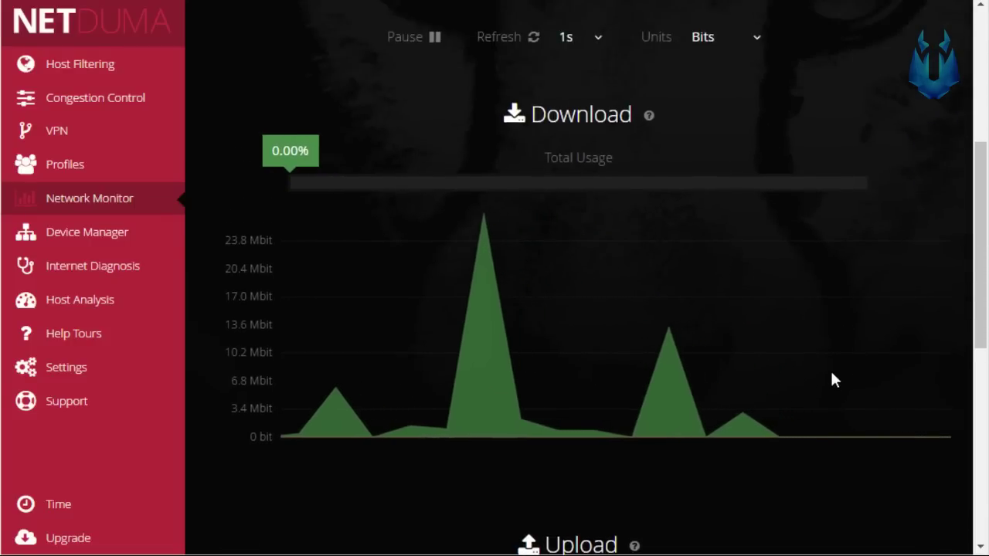
Step: Return to Host Filtering and set the Geo-filter's Filter by Distance to 1988 km
{"action": "scroll", "coordinate": [803, 355], "scroll_direction": "down", "scroll_amount": 1}
{"action": "scroll", "coordinate": [742, 344], "scroll_direction": "up", "scroll_amount": 3}
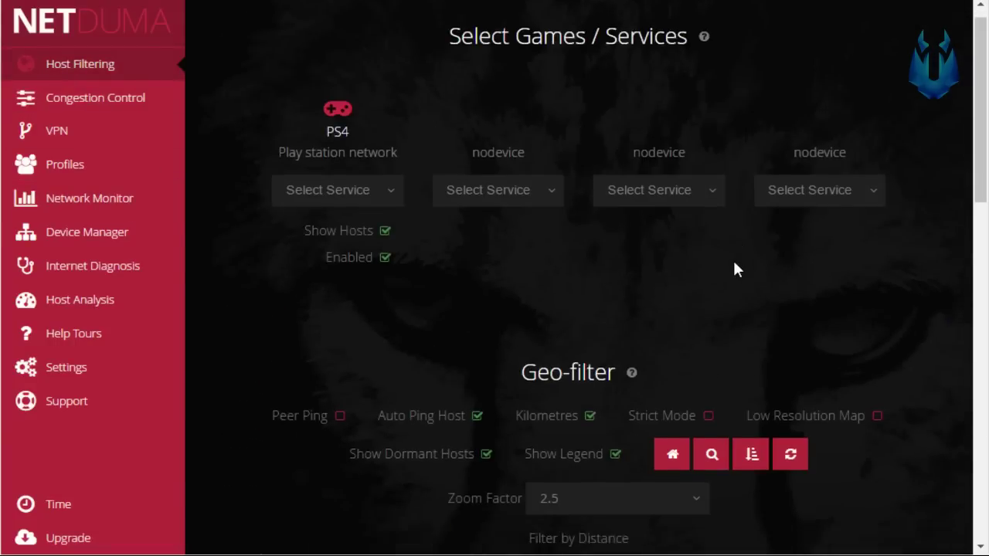
{"action": "scroll", "coordinate": [734, 268], "scroll_direction": "down", "scroll_amount": 6}
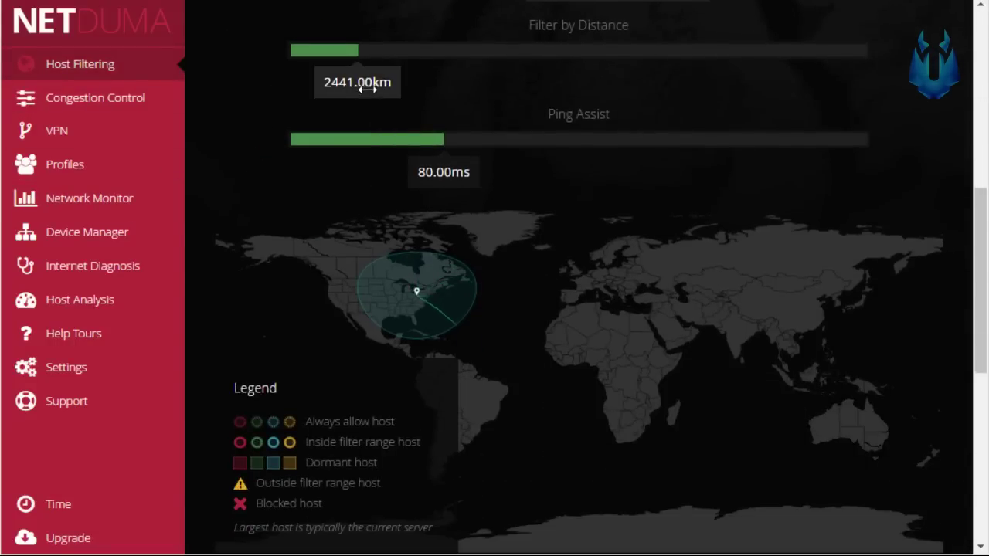
{"action": "mouse_move", "coordinate": [367, 88]}
{"action": "left_mouse_down"}
{"action": "mouse_move", "coordinate": [344, 85]}
{"action": "mouse_move", "coordinate": [353, 91]}
{"action": "left_mouse_up"}
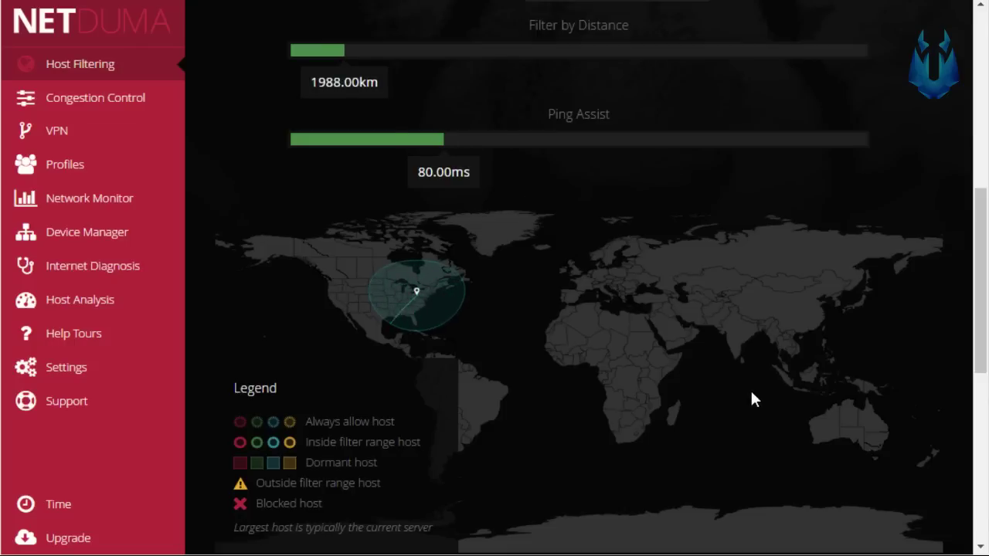
Step: Examine the Geo-filter's coverage map, legend and slider settings, along with the Deny & Allow section
{"action": "scroll", "coordinate": [671, 417], "scroll_direction": "down", "scroll_amount": 5}
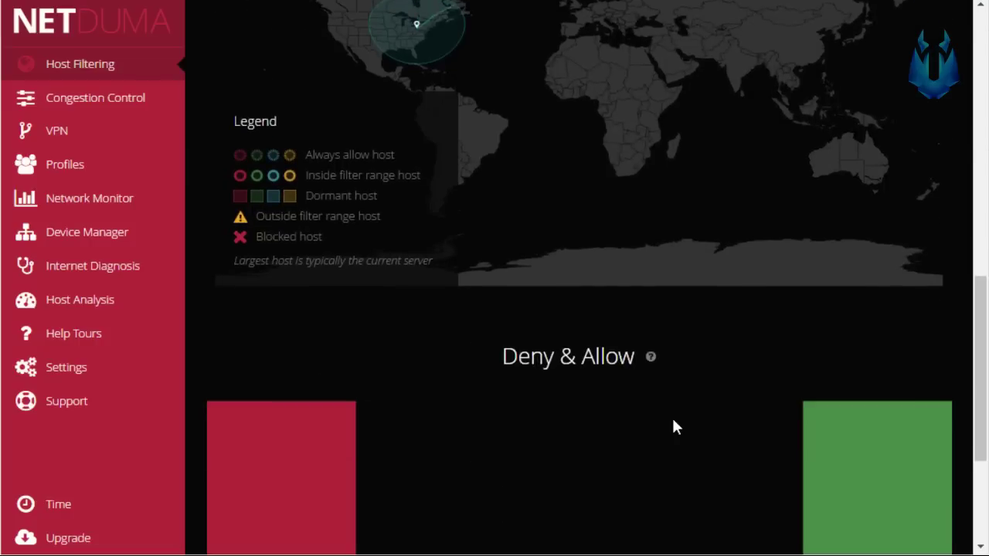
{"action": "scroll", "coordinate": [764, 251], "scroll_direction": "down", "scroll_amount": 1}
{"action": "scroll", "coordinate": [763, 254], "scroll_direction": "up", "scroll_amount": 9}
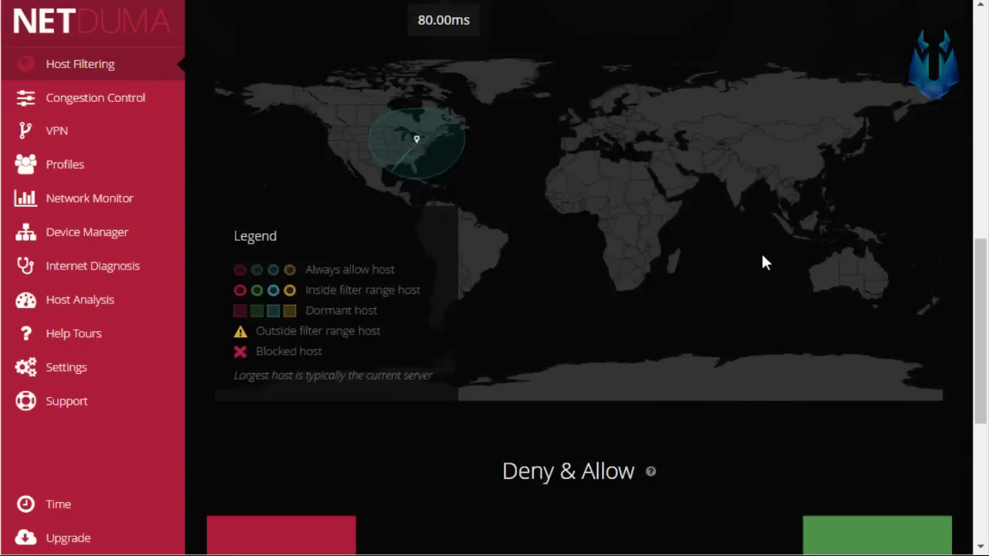
{"action": "scroll", "coordinate": [888, 330], "scroll_direction": "down", "scroll_amount": 1}
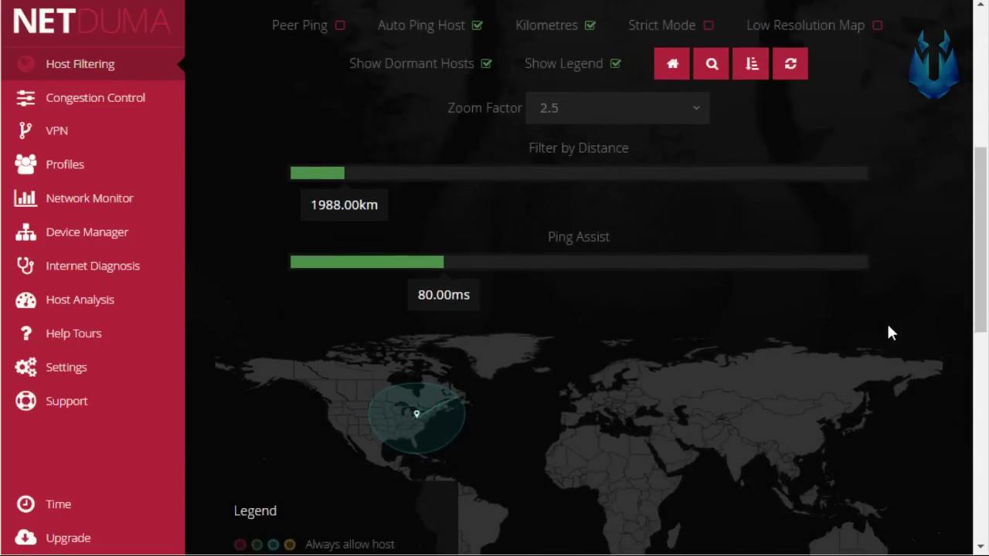
{"action": "scroll", "coordinate": [888, 332], "scroll_direction": "down", "scroll_amount": 1}
{"action": "scroll", "coordinate": [888, 332], "scroll_direction": "down", "scroll_amount": 2}
{"action": "scroll", "coordinate": [888, 332], "scroll_direction": "up", "scroll_amount": 5}
{"action": "scroll", "coordinate": [888, 332], "scroll_direction": "down", "scroll_amount": 3}
{"action": "scroll", "coordinate": [517, 261], "scroll_direction": "down", "scroll_amount": 3}
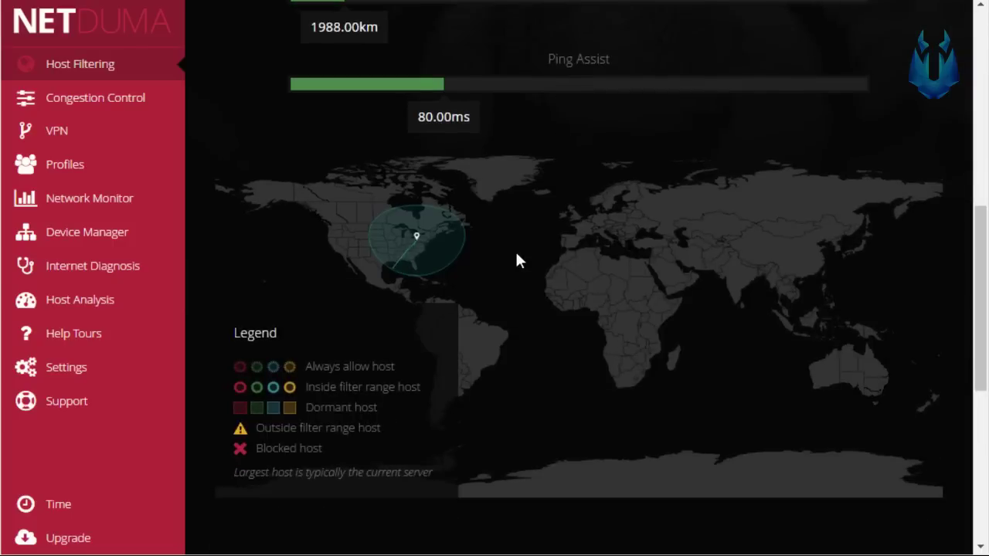
{"action": "scroll", "coordinate": [540, 247], "scroll_direction": "up", "scroll_amount": 3}
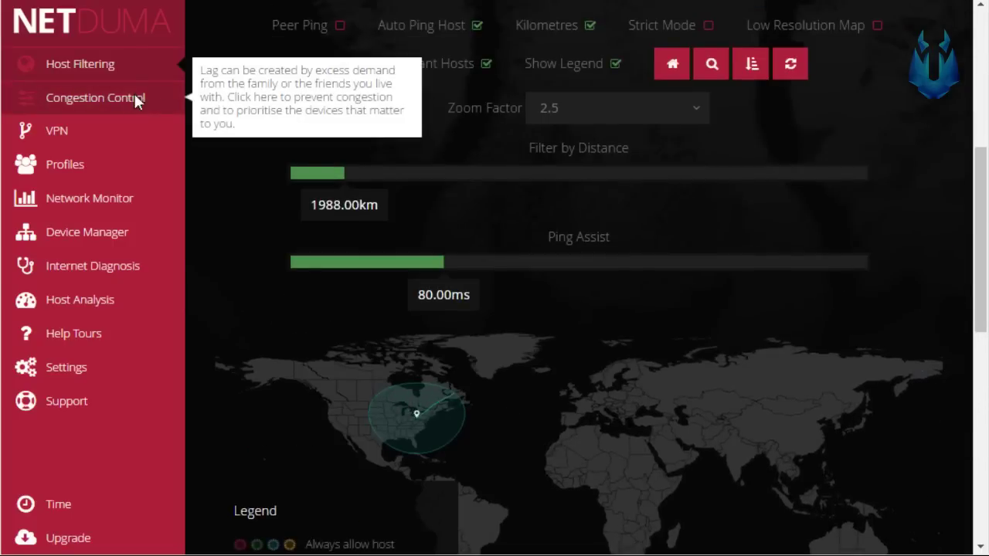
Step: Open Congestion Control and review its Anti-flood caps, upload prioritisation chart and Hyper-Traffic section
{"action": "left_click", "coordinate": [137, 98]}
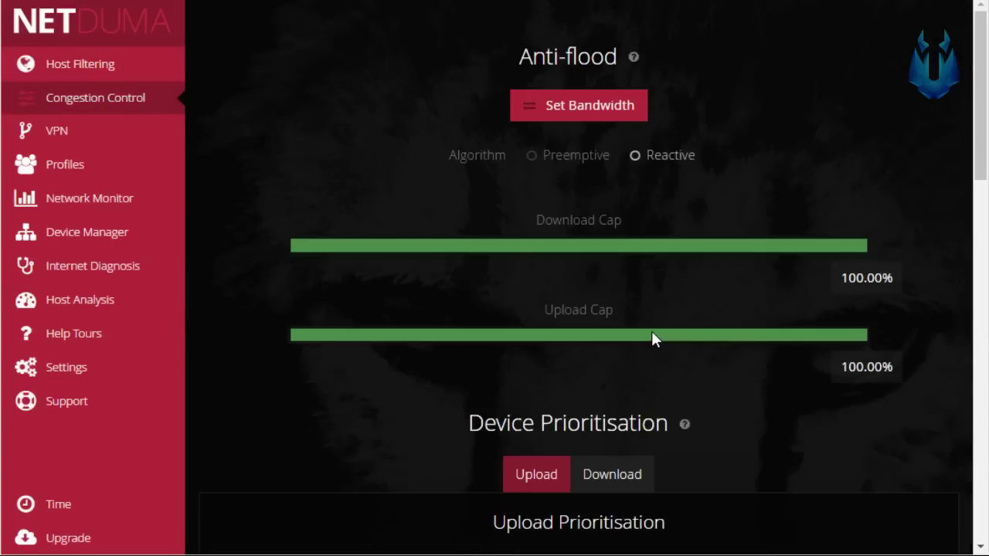
{"action": "scroll", "coordinate": [652, 334], "scroll_direction": "down", "scroll_amount": 6}
{"action": "scroll", "coordinate": [651, 330], "scroll_direction": "down", "scroll_amount": 8}
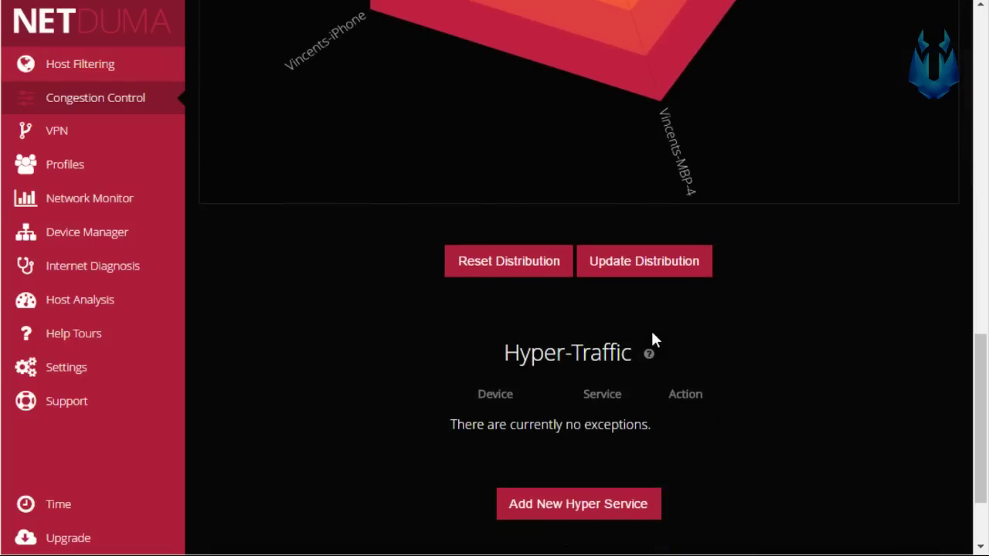
{"action": "scroll", "coordinate": [651, 331], "scroll_direction": "down", "scroll_amount": 1}
{"action": "scroll", "coordinate": [652, 330], "scroll_direction": "up", "scroll_amount": 8}
{"action": "scroll", "coordinate": [651, 331], "scroll_direction": "up", "scroll_amount": 1}
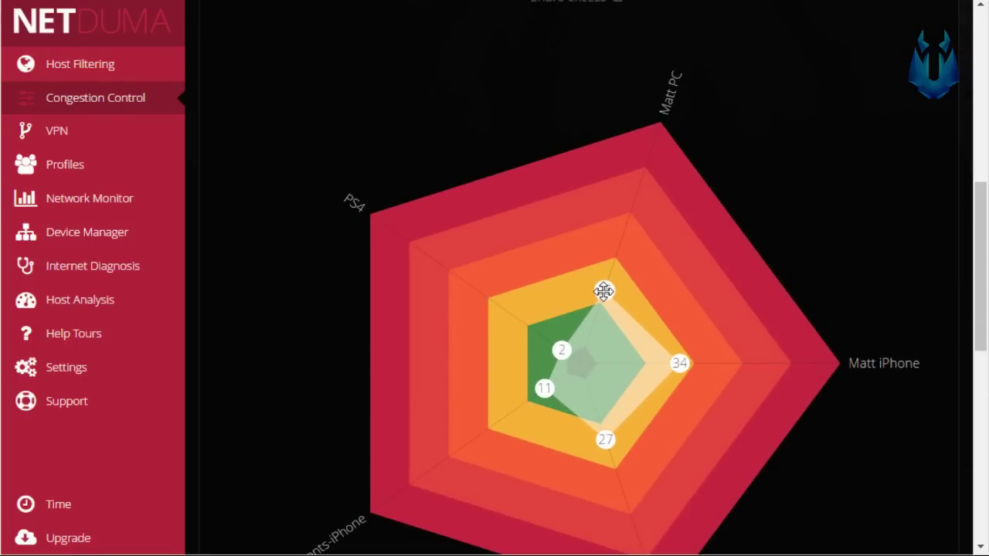
{"action": "scroll", "coordinate": [731, 348], "scroll_direction": "up", "scroll_amount": 6}
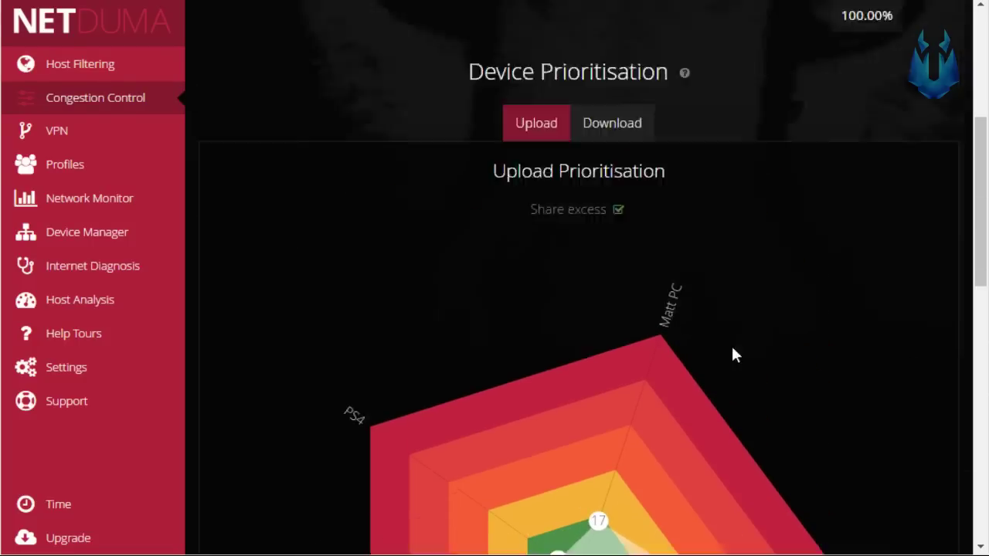